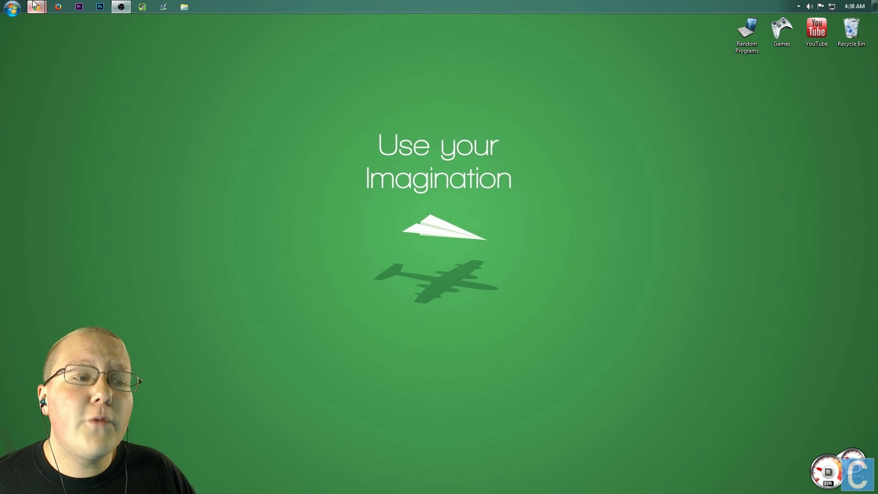
Restore the Chrome window showing the Ender IO mod page on Curse.
{"action": "left_click", "coordinate": [175, 27]}
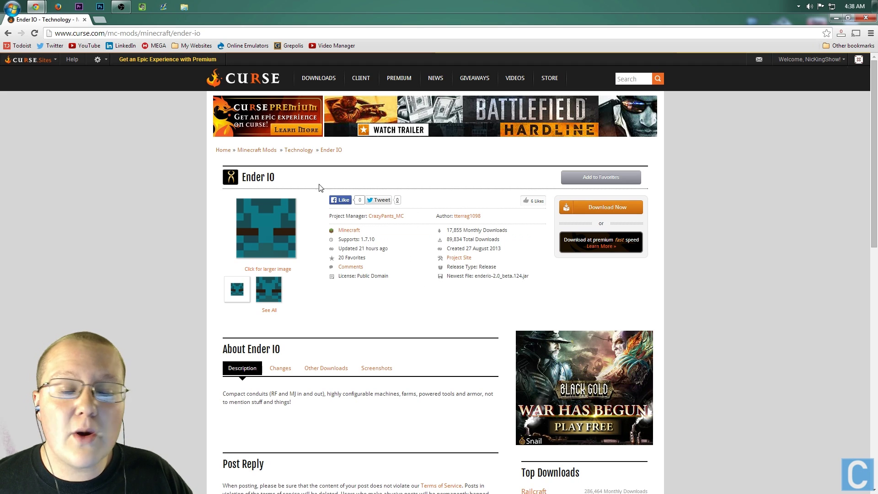
Download enderio-2.0_beta.124.jar from Curse, then minimize Chrome.
{"action": "left_click", "coordinate": [610, 206]}
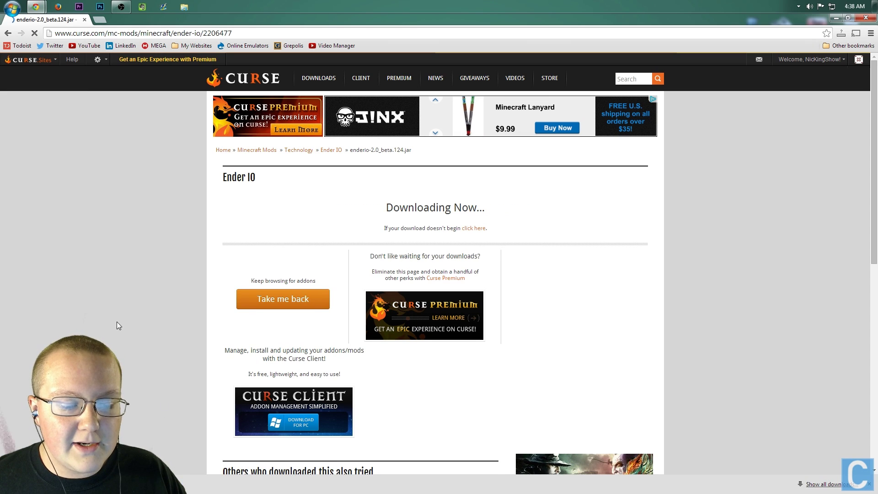
{"action": "left_click", "coordinate": [833, 19]}
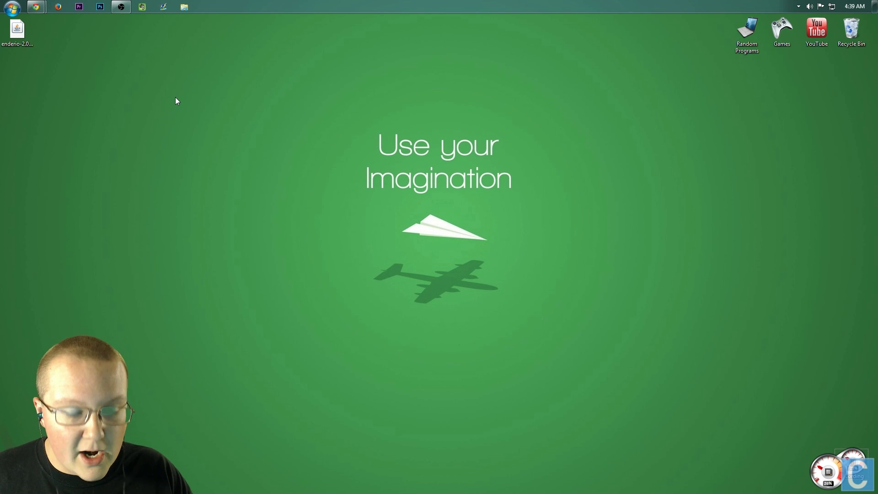
Go to %appdata%\.minecraft and drag the old mods folder to the Recycle Bin.
{"action": "key", "text": "super+r"}
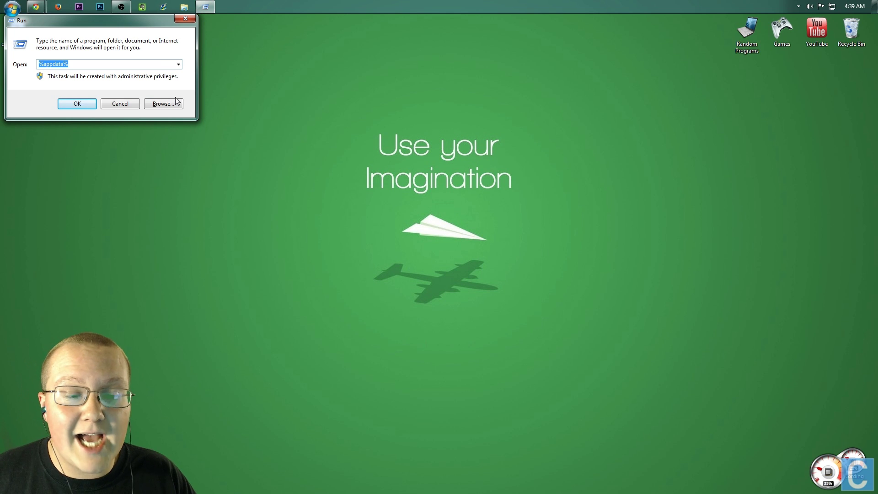
{"action": "type", "text": "%appd"}
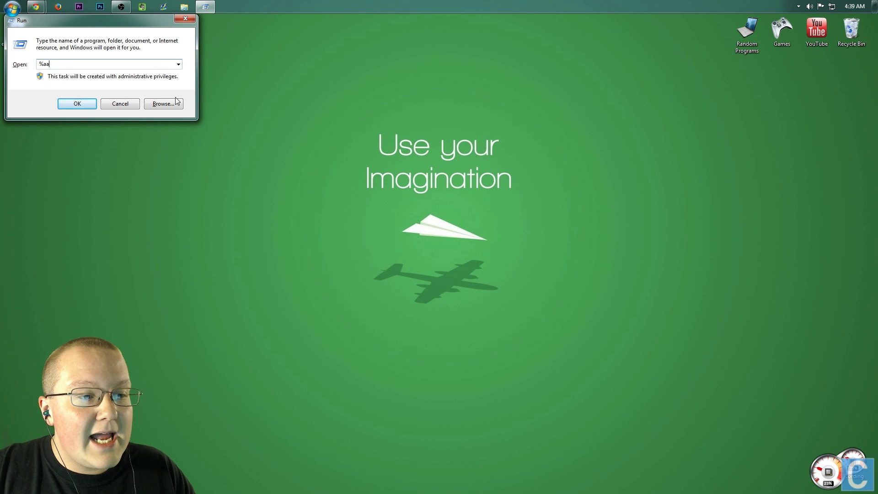
{"action": "type", "text": "ata"}
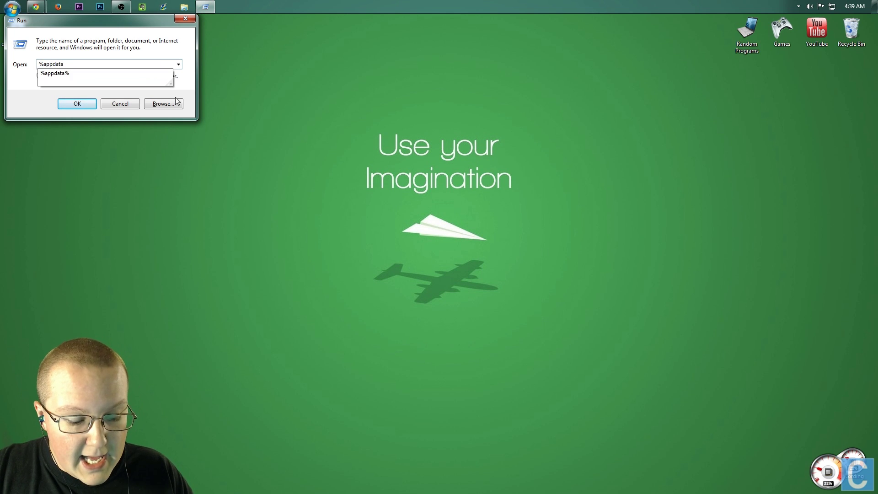
{"action": "type", "text": "%"}
{"action": "key", "text": "Return"}
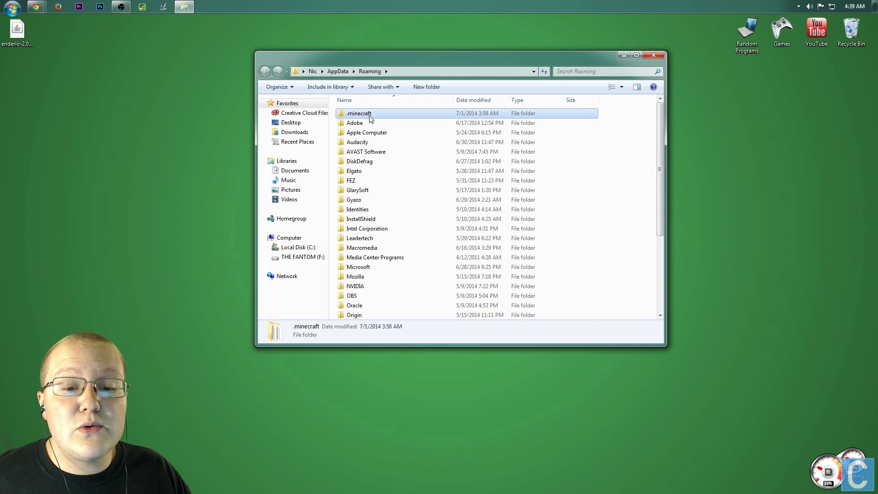
{"action": "double_click", "coordinate": [347, 113]}
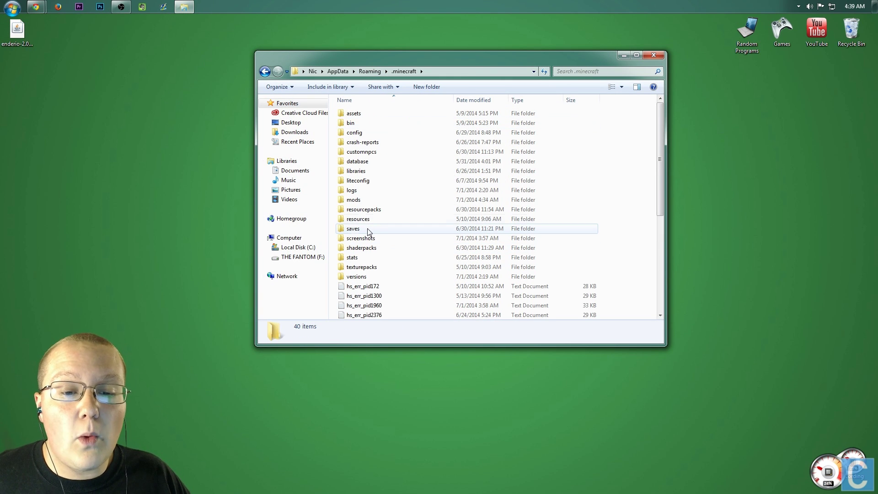
{"action": "left_click", "coordinate": [356, 201]}
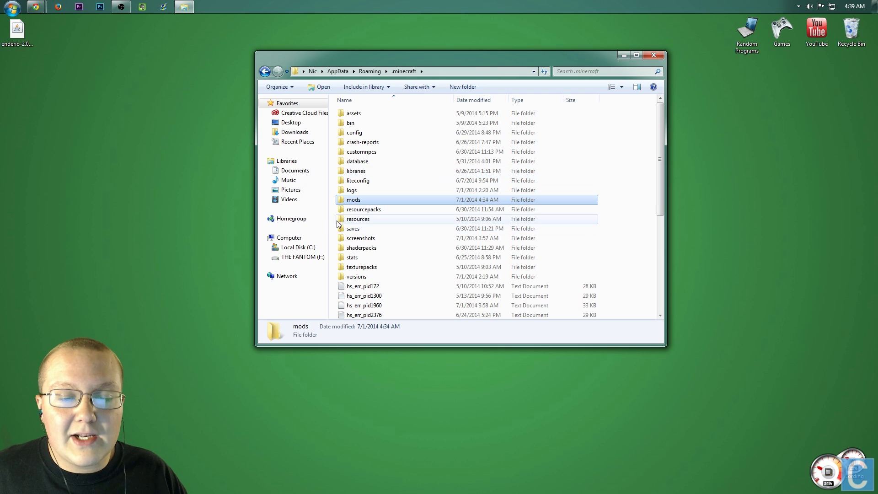
{"action": "left_click_drag", "start_coordinate": [353, 199], "coordinate": [850, 28]}
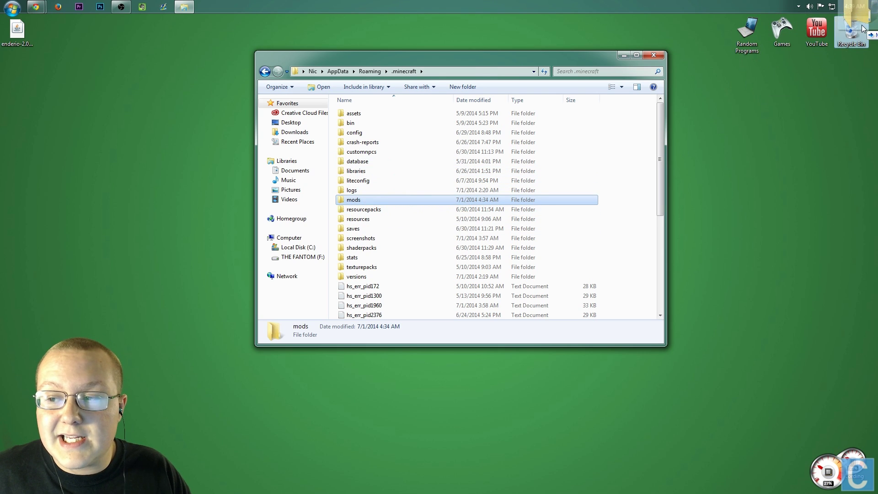
Create a new empty folder named mods in .minecraft and open it.
{"action": "right_click", "coordinate": [631, 173]}
{"action": "mouse_move", "coordinate": [666, 284]}
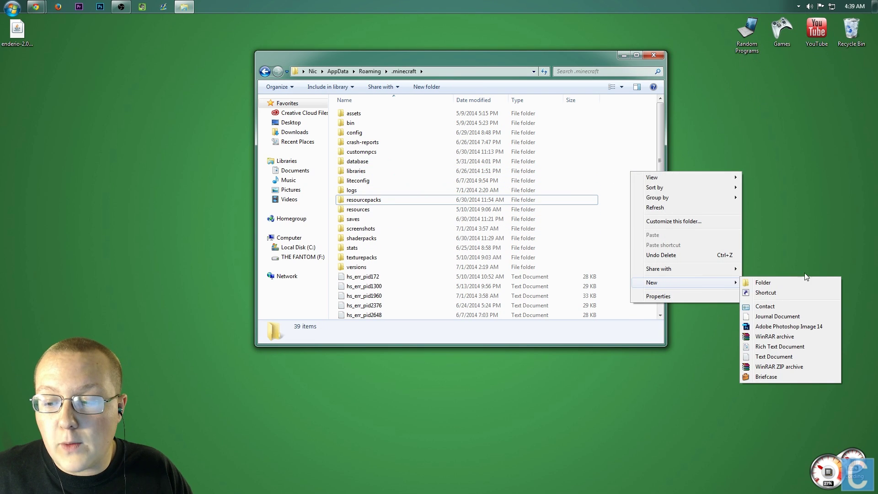
{"action": "left_click", "coordinate": [800, 281]}
{"action": "type", "text": "mods"}
{"action": "key", "text": "Return"}
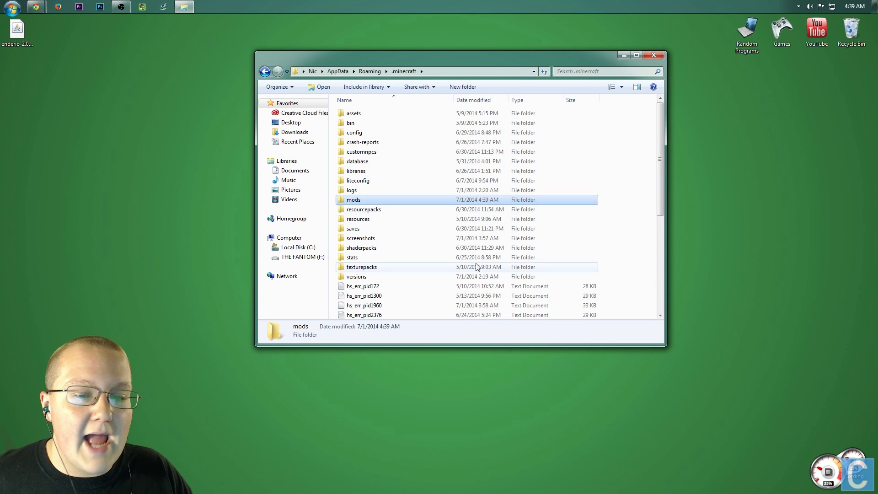
{"action": "double_click", "coordinate": [385, 199]}
{"action": "left_click", "coordinate": [31, 28]}
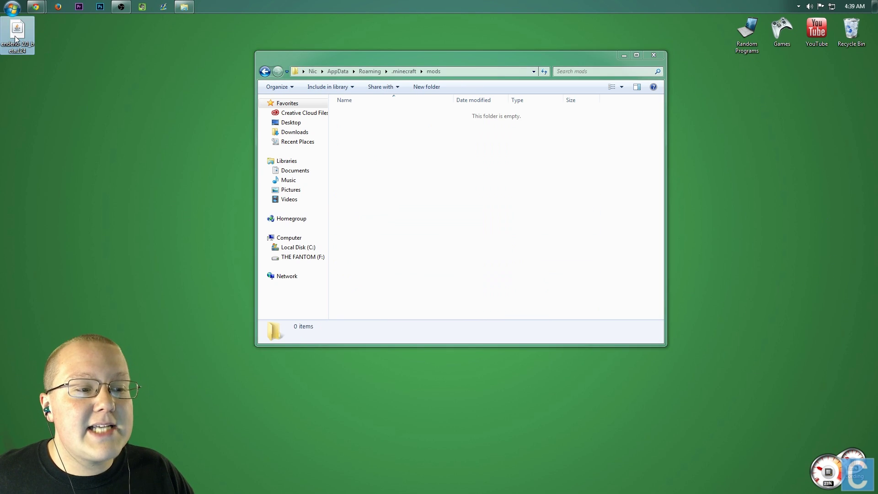
Move the enderio jar into mods and start the launcher from Games > Minecraft.
{"action": "left_click_drag", "start_coordinate": [21, 41], "coordinate": [451, 199]}
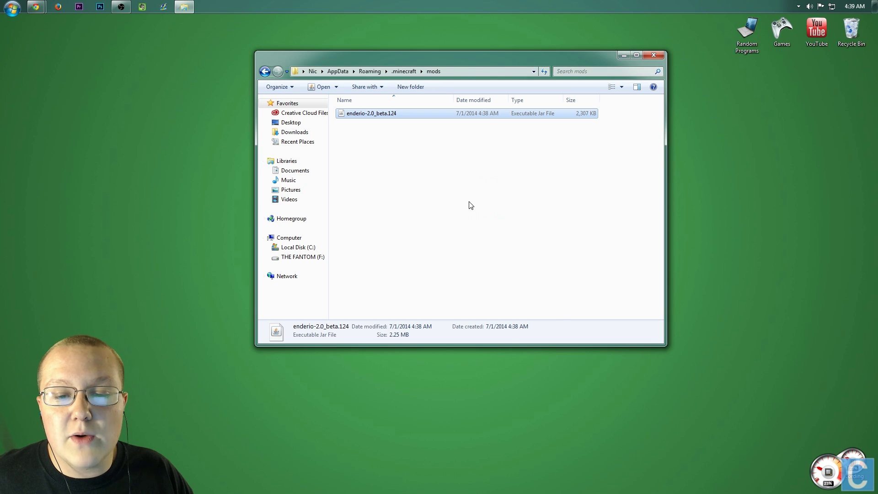
{"action": "left_click", "coordinate": [653, 55]}
{"action": "double_click", "coordinate": [777, 29]}
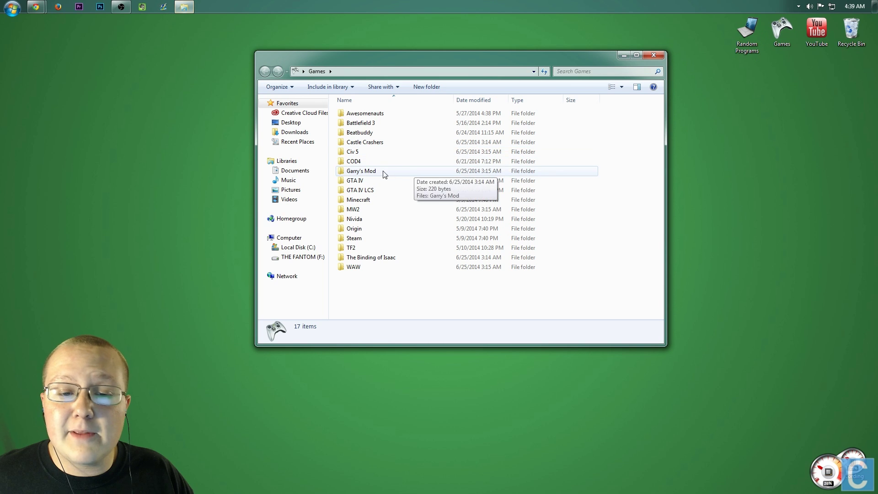
{"action": "double_click", "coordinate": [373, 203]}
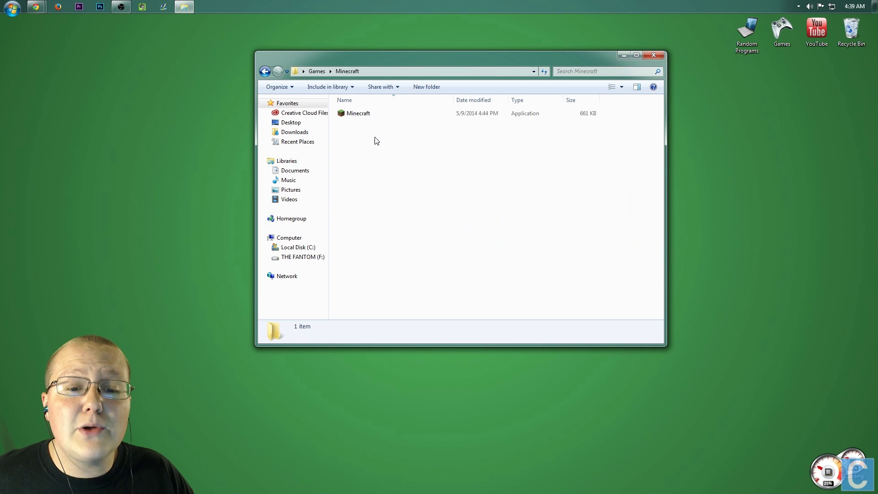
{"action": "left_click", "coordinate": [382, 113]}
{"action": "left_click", "coordinate": [654, 55]}
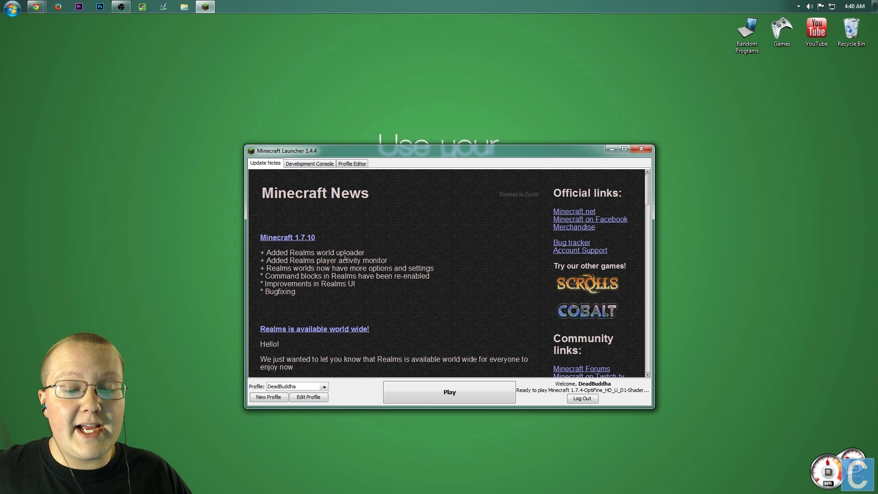
Set the profile version to release 1.7.10-Forge10.13.0.1159, save it, and play.
{"action": "left_click", "coordinate": [273, 388]}
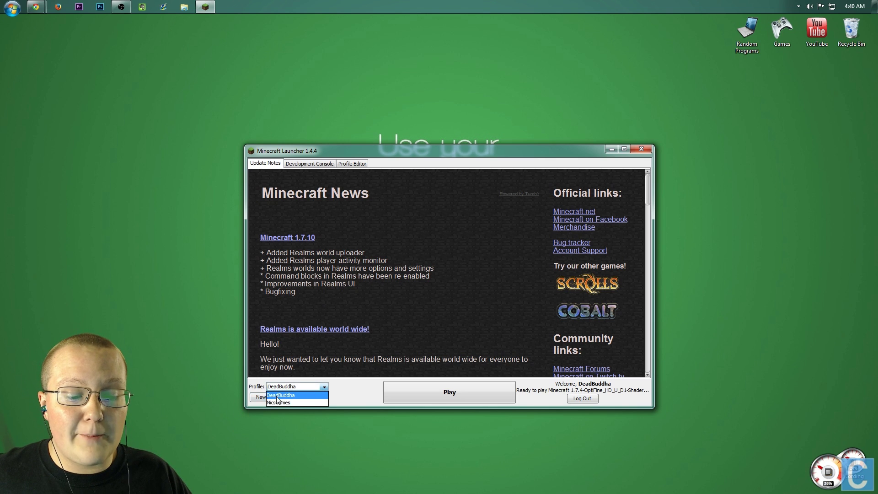
{"action": "left_click", "coordinate": [277, 396]}
{"action": "left_click", "coordinate": [318, 398]}
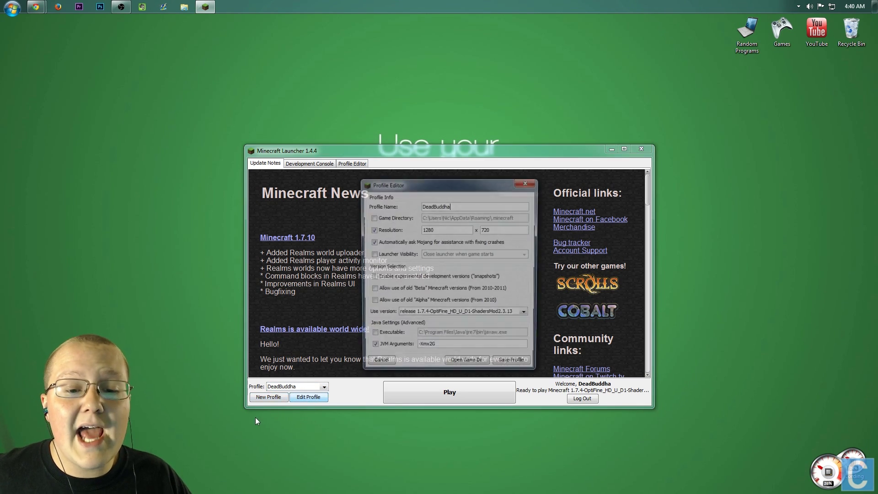
{"action": "left_click", "coordinate": [409, 317]}
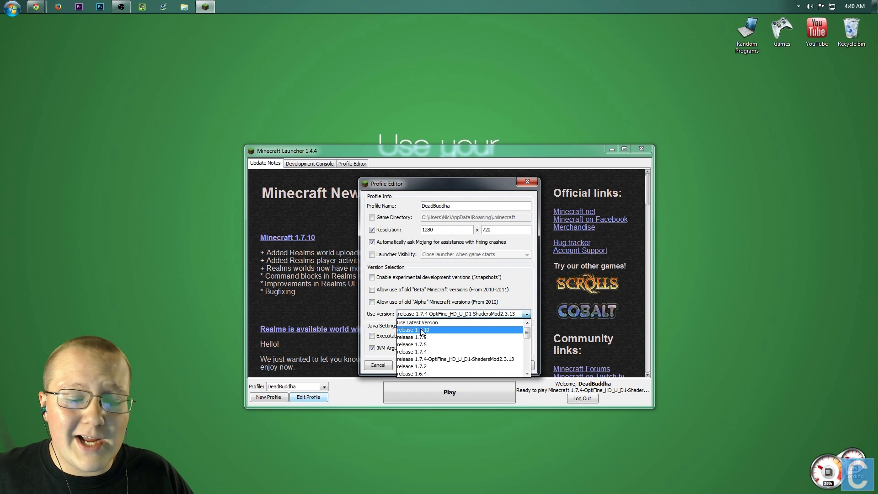
{"action": "left_click", "coordinate": [424, 328]}
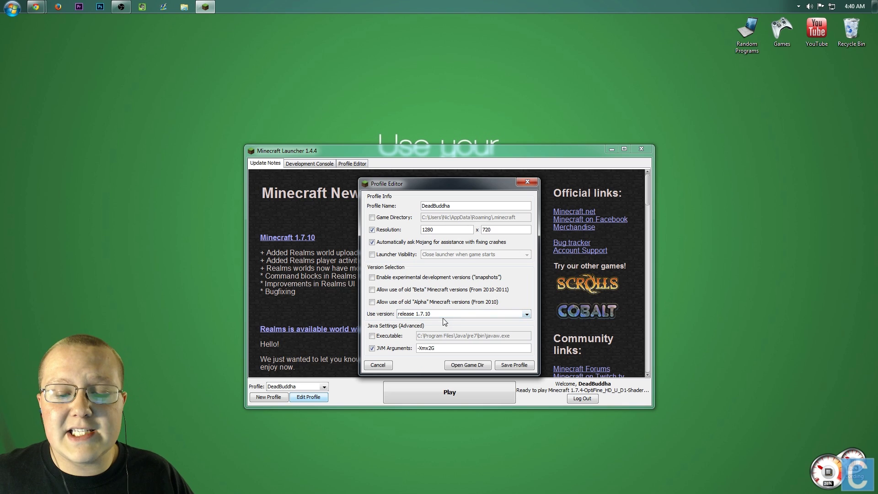
{"action": "left_click", "coordinate": [441, 315]}
{"action": "scroll", "coordinate": [446, 348], "scroll_direction": "down", "scroll_amount": 6}
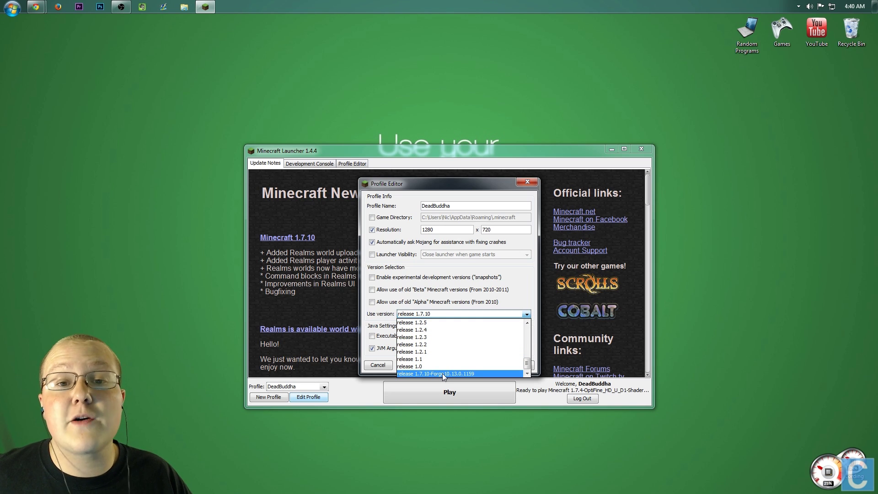
{"action": "left_click", "coordinate": [443, 373]}
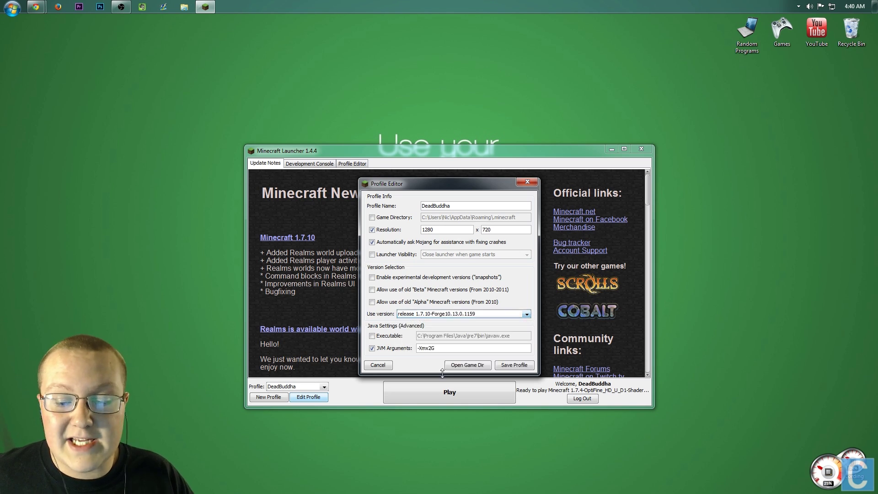
{"action": "left_click", "coordinate": [503, 366]}
{"action": "left_click", "coordinate": [454, 394]}
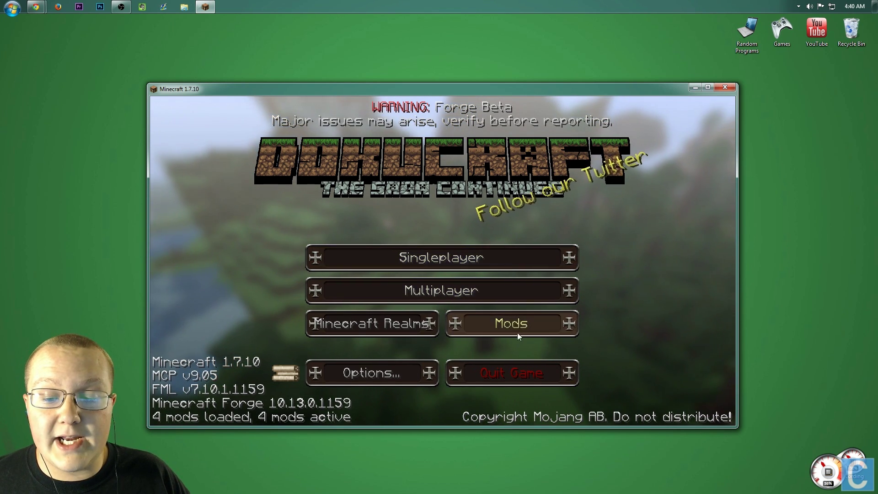
Verify Ender IO 2.0_beta in the Mods list, then select the CrysisCraft singleplayer world.
{"action": "left_click", "coordinate": [482, 324]}
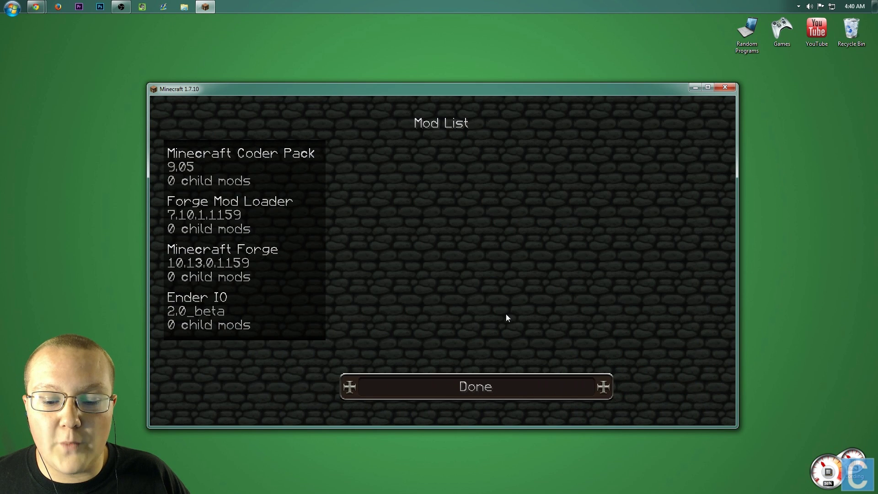
{"action": "left_click", "coordinate": [214, 310]}
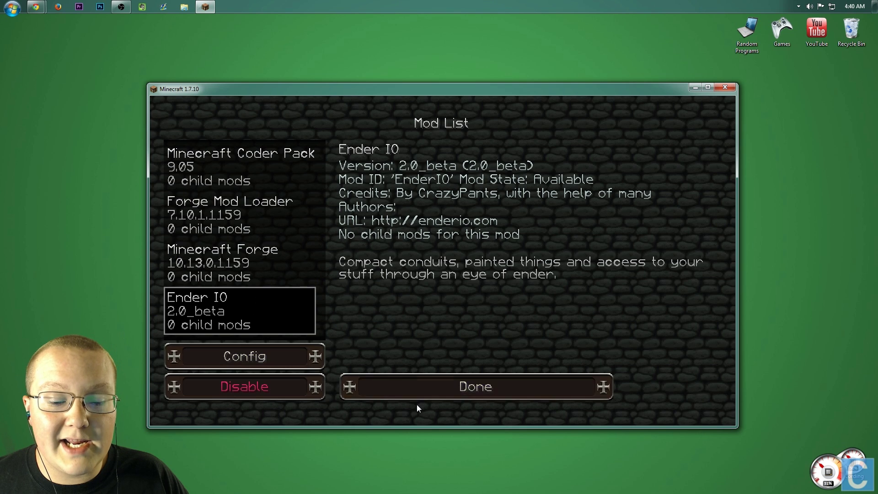
{"action": "left_click", "coordinate": [389, 390]}
{"action": "left_click", "coordinate": [502, 318]}
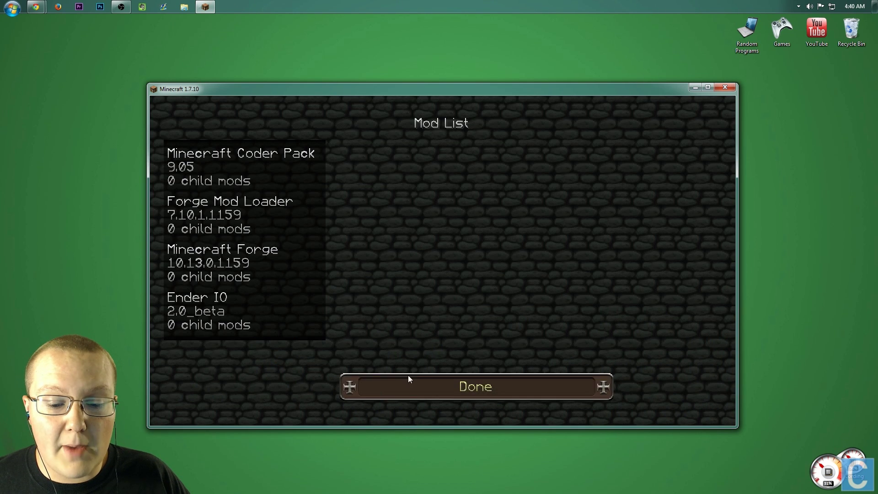
{"action": "left_click", "coordinate": [478, 379]}
{"action": "left_click", "coordinate": [437, 252]}
{"action": "left_click", "coordinate": [357, 177]}
Load the Creative world, accept removing missing parachute items, and search creative items for 'ender'.
{"action": "double_click", "coordinate": [329, 236]}
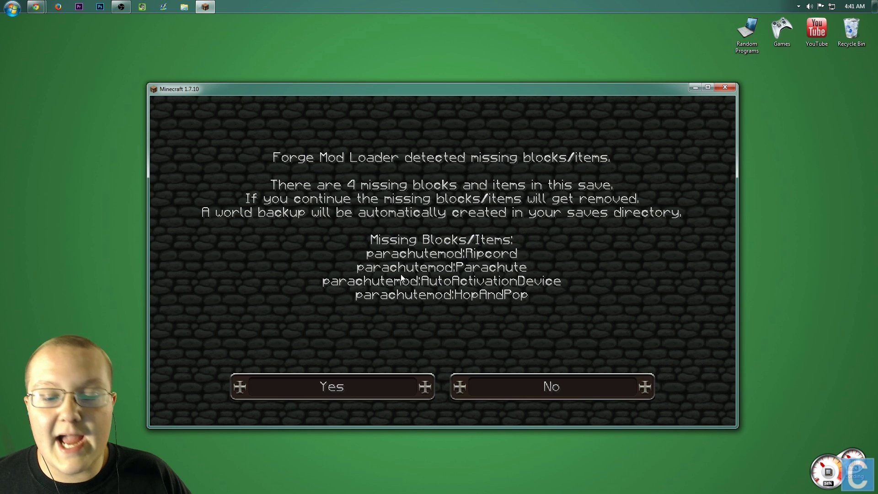
{"action": "left_click", "coordinate": [399, 388]}
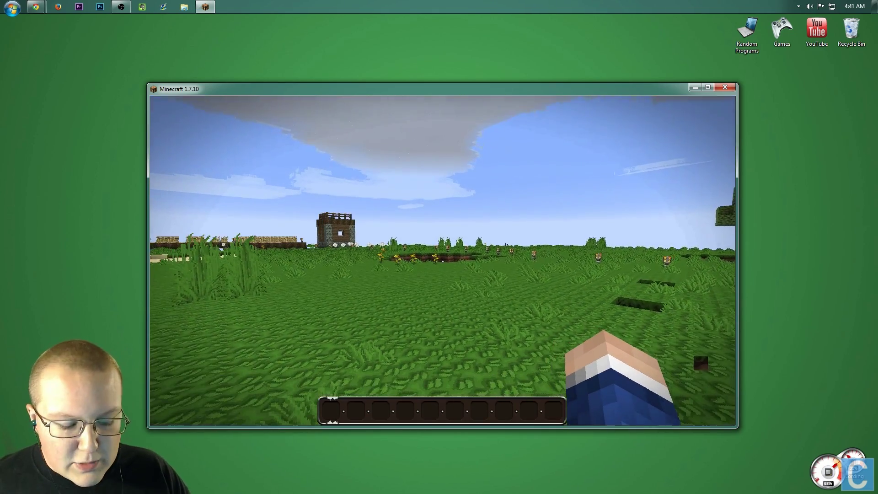
{"action": "key", "text": "e"}
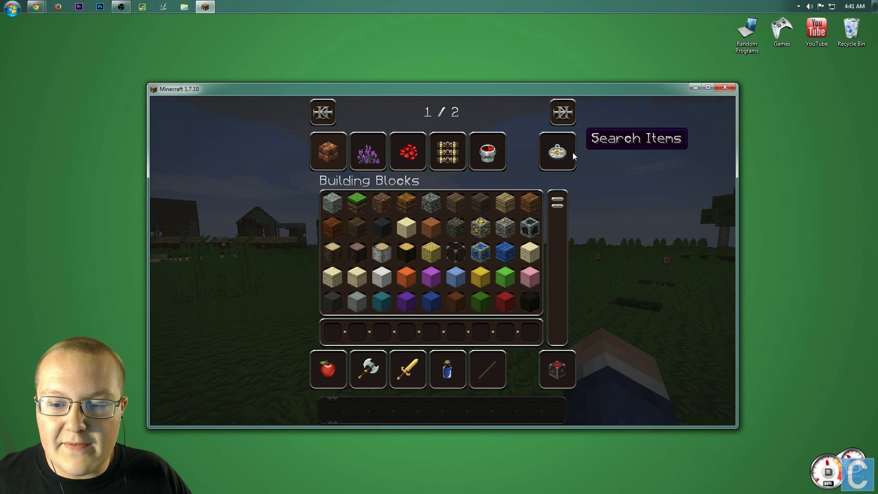
{"action": "left_click", "coordinate": [570, 151]}
{"action": "type", "text": "ender"}
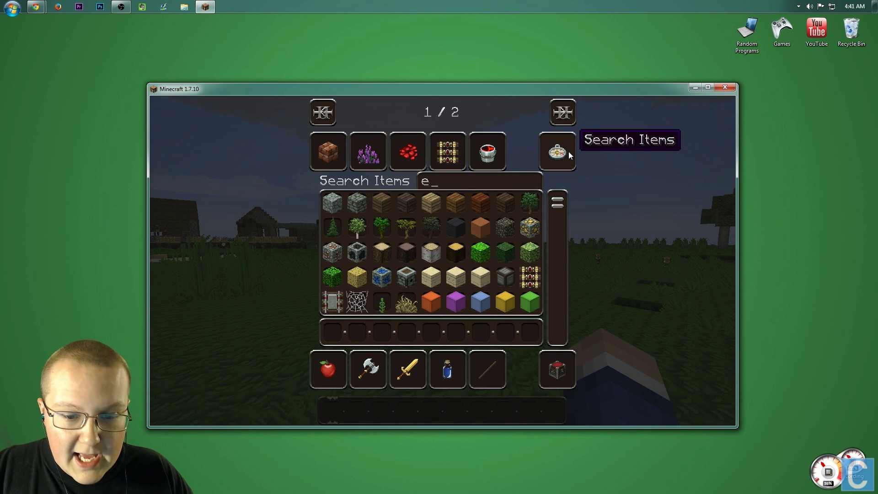